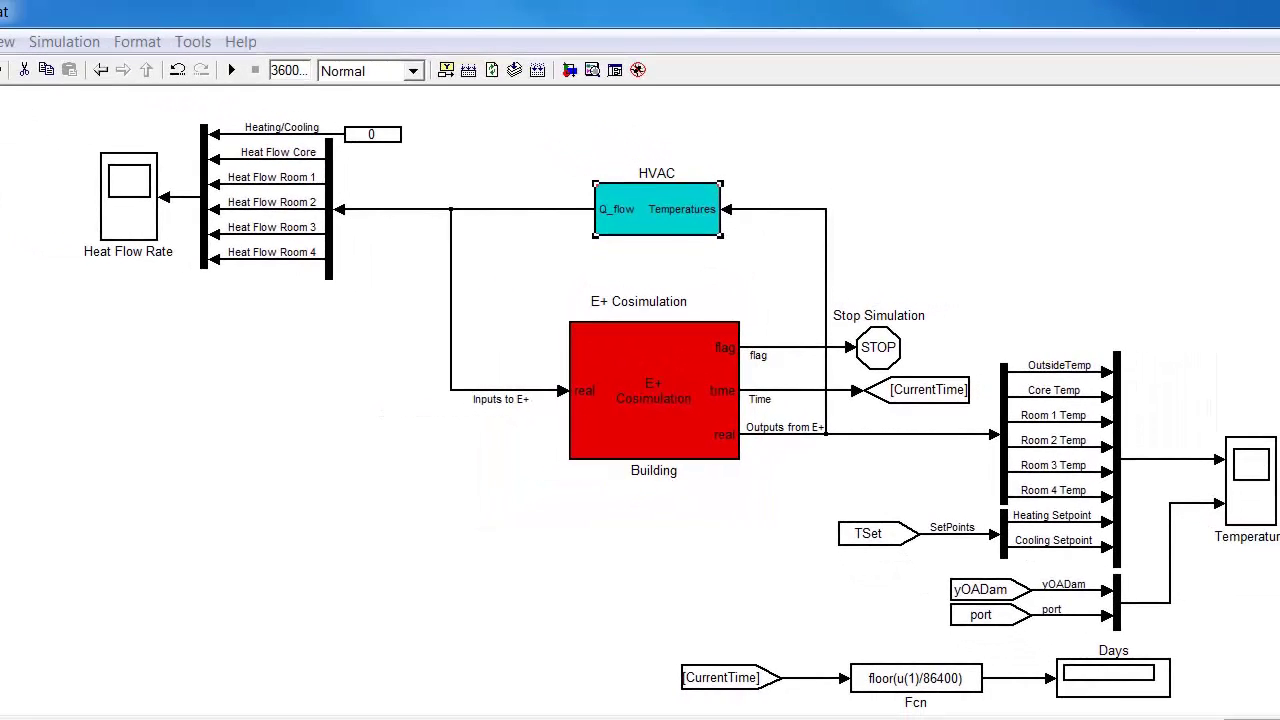
Review the Building block's parameters: ePlusSimpleHVAC IDF, San Francisco weather file and 120 s time step.
double_click(642, 357)
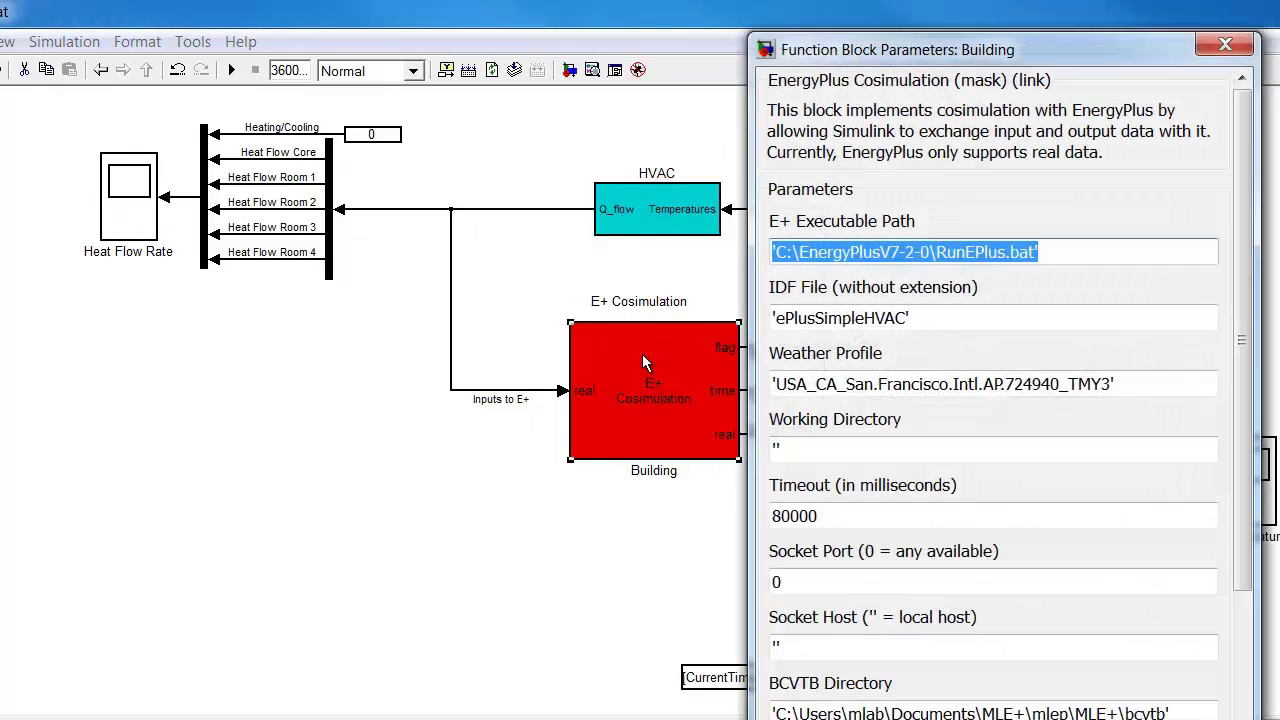
left_click_drag(1242, 262, 1248, 416)
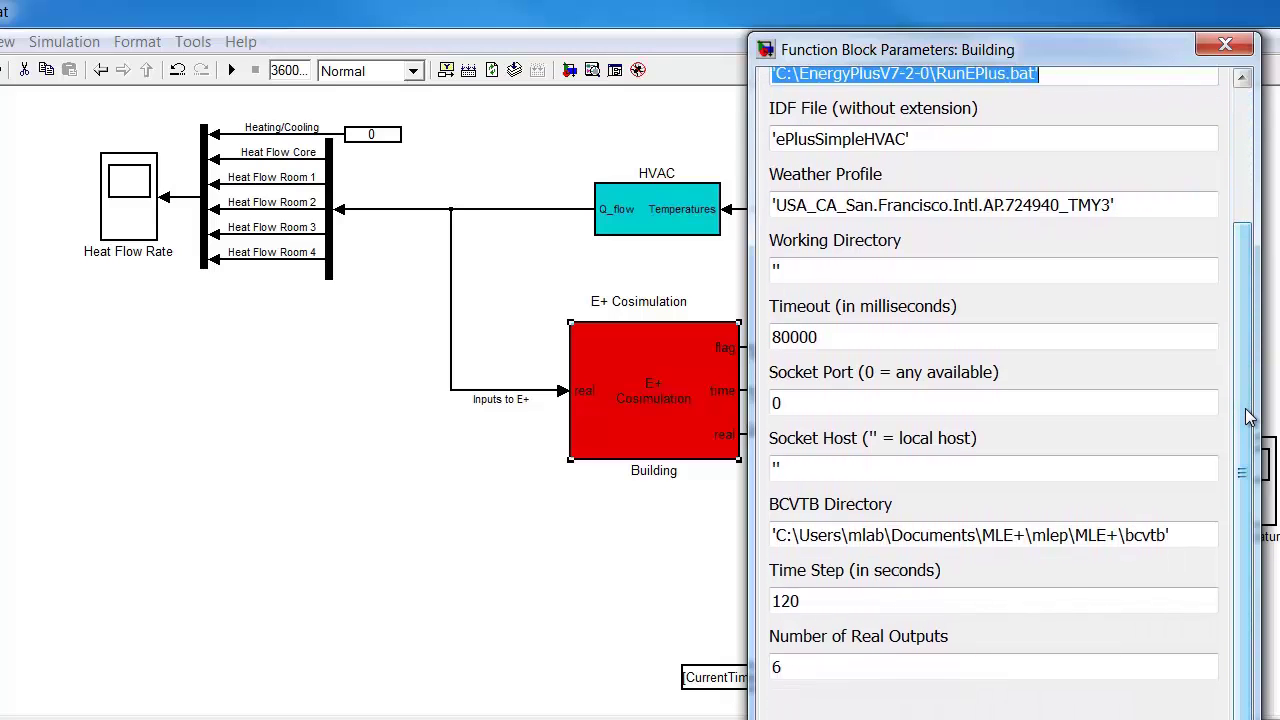
left_click_drag(1248, 420, 1248, 398)
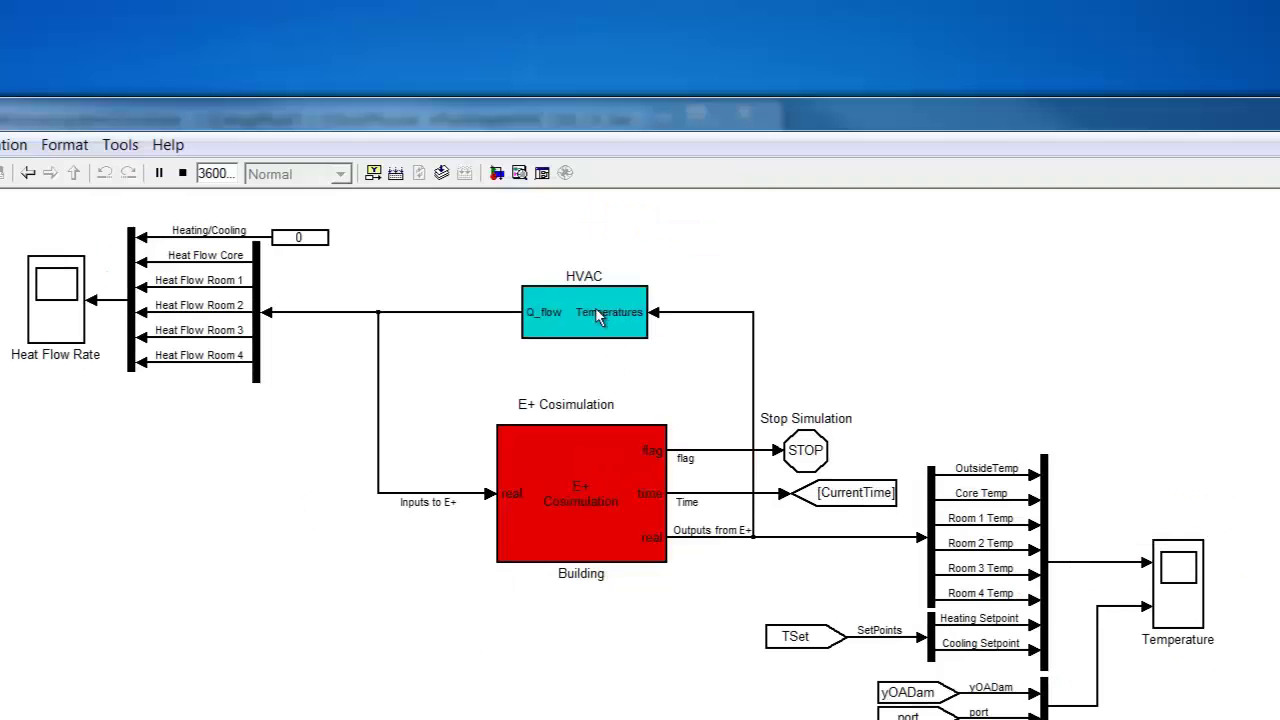
Open the HVAC subsystem of the HVACreheat model.
double_click(597, 316)
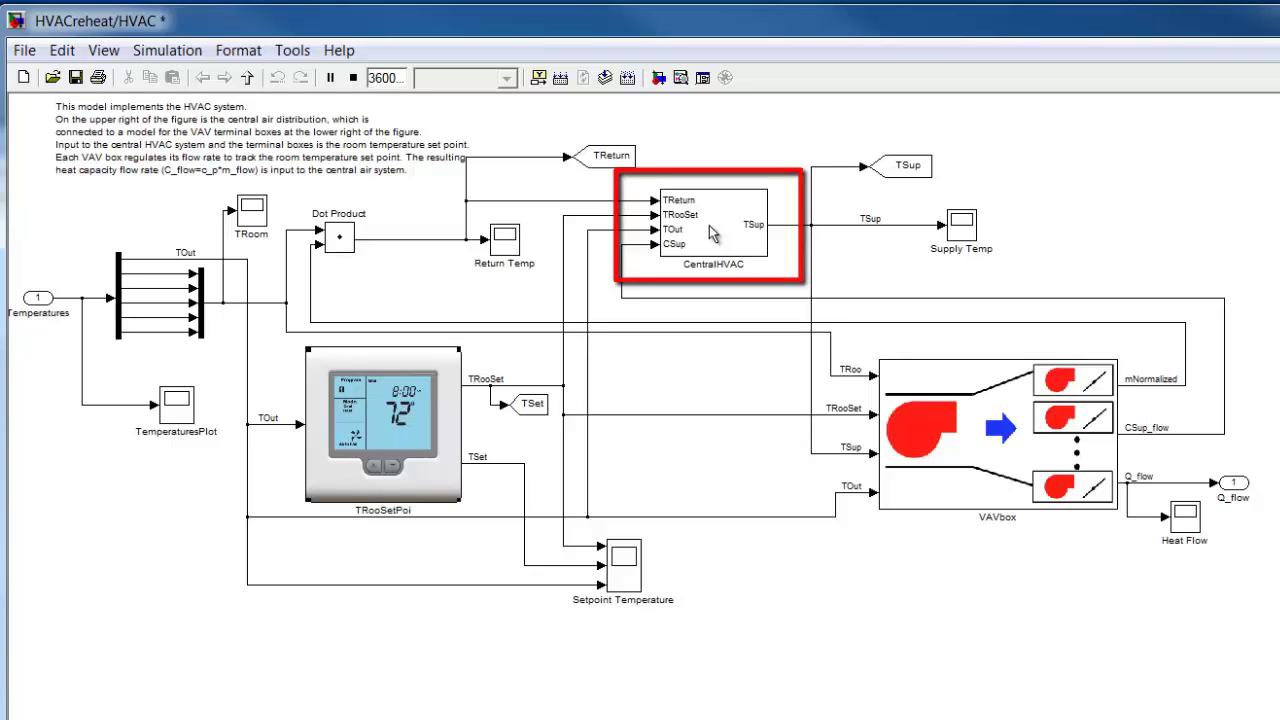
double_click(712, 234)
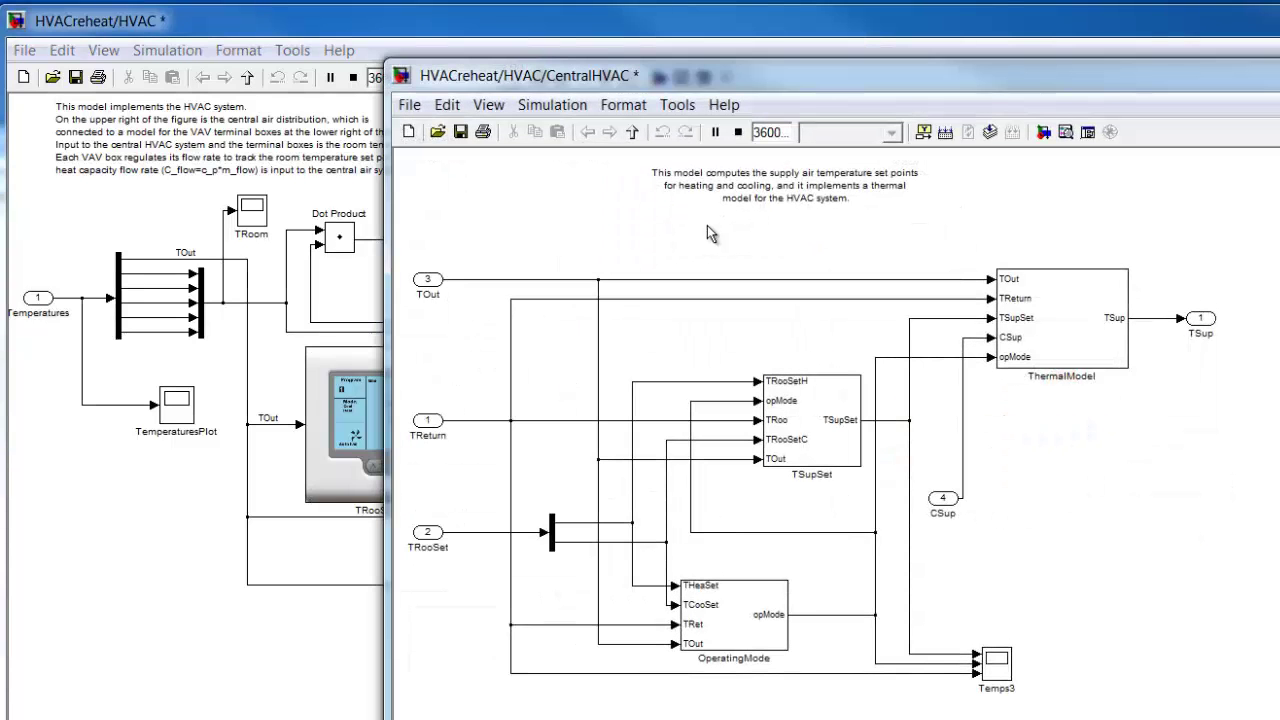
left_click_drag(895, 88, 643, 86)
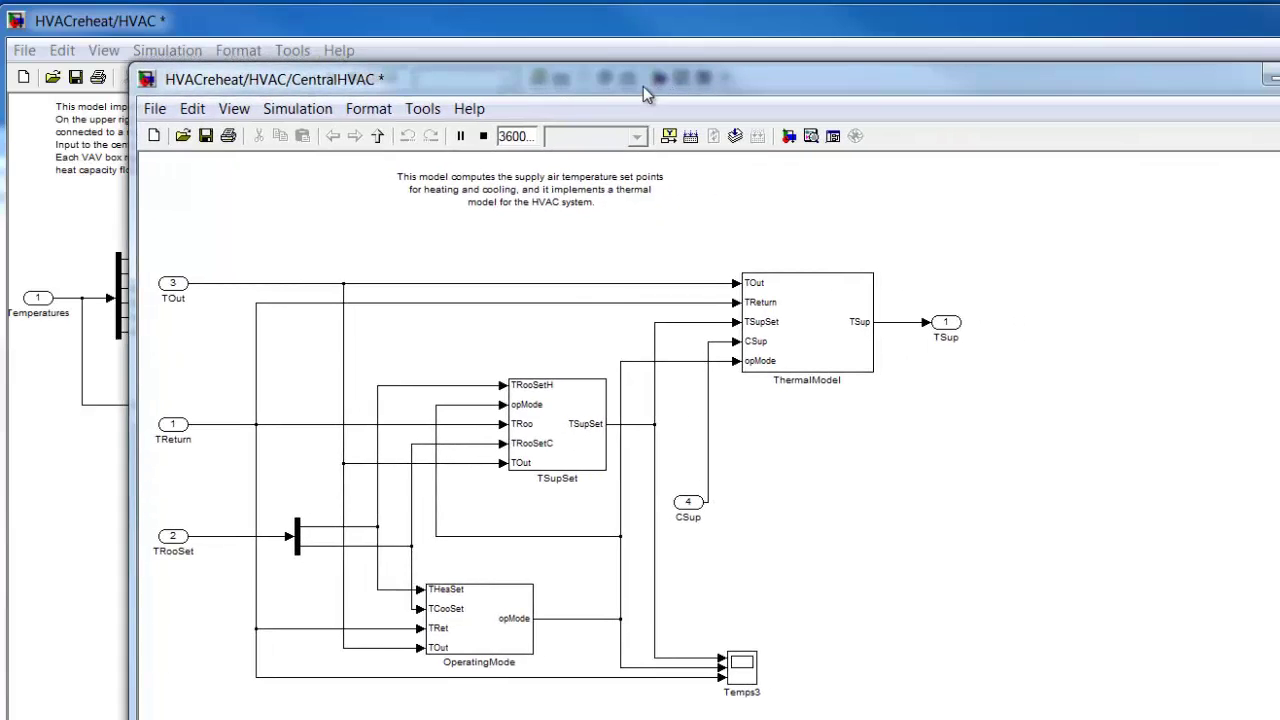
double_click(497, 627)
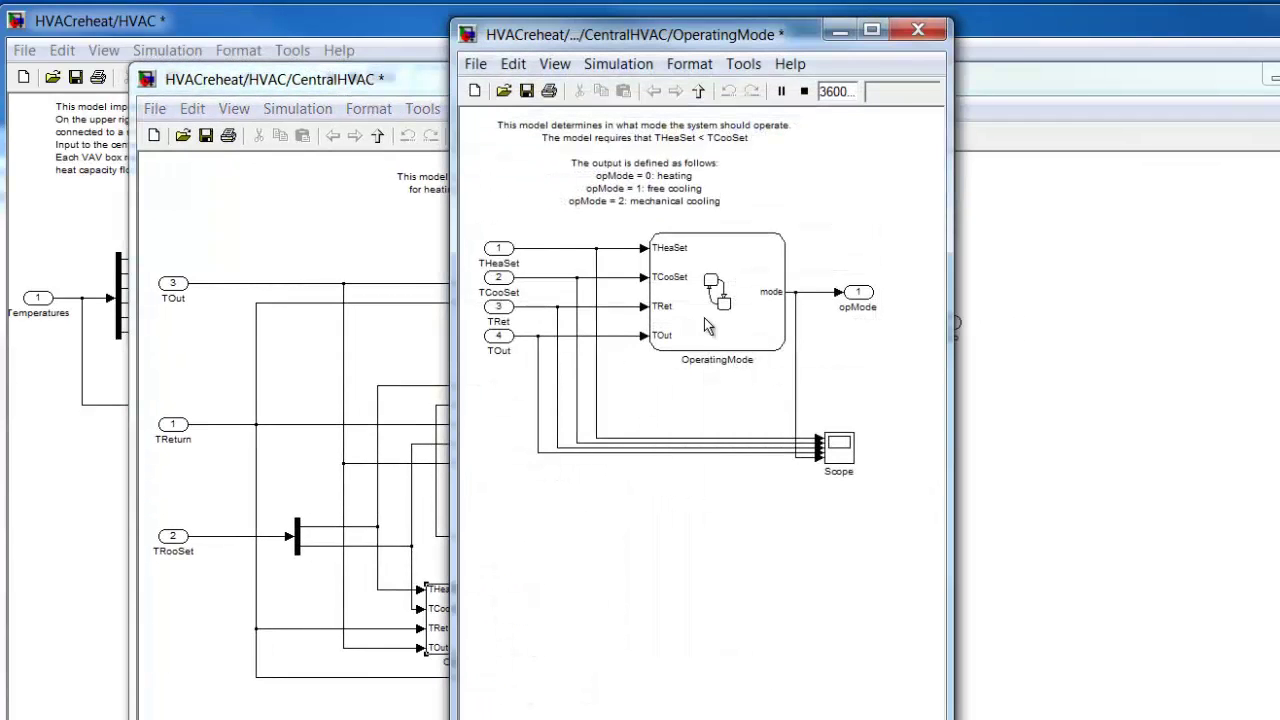
double_click(704, 317)
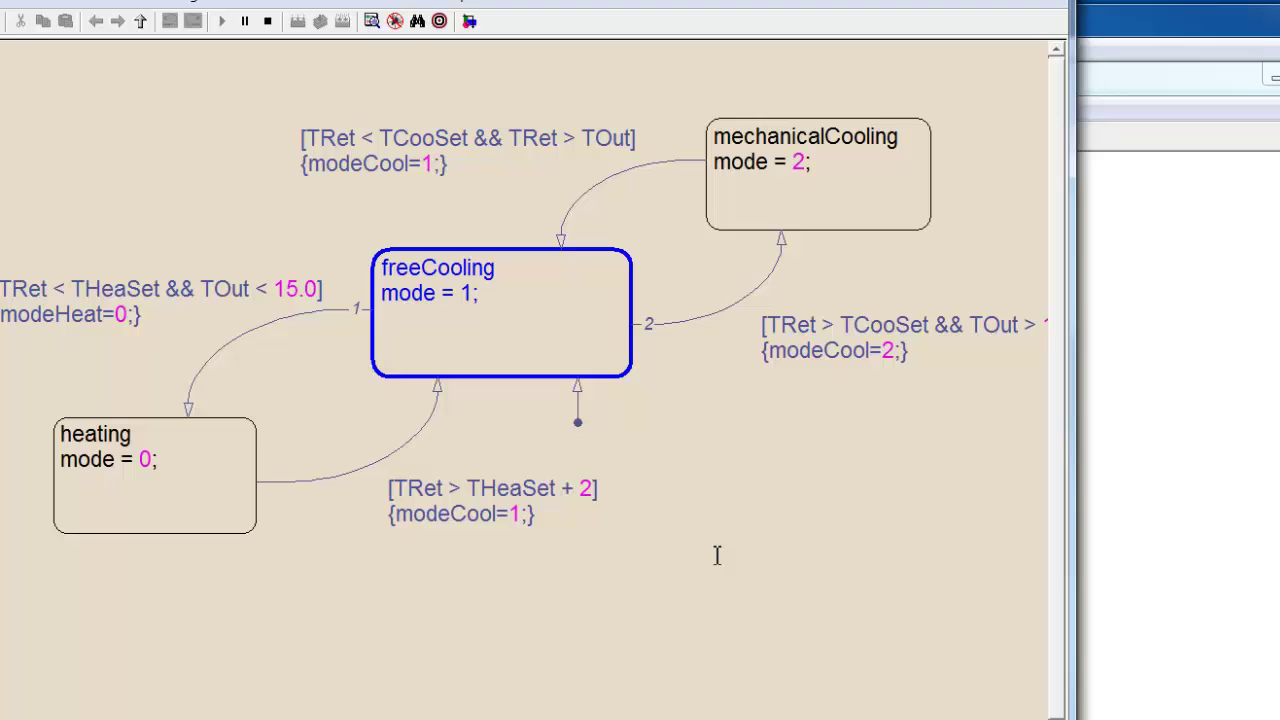
left_click(139, 21)
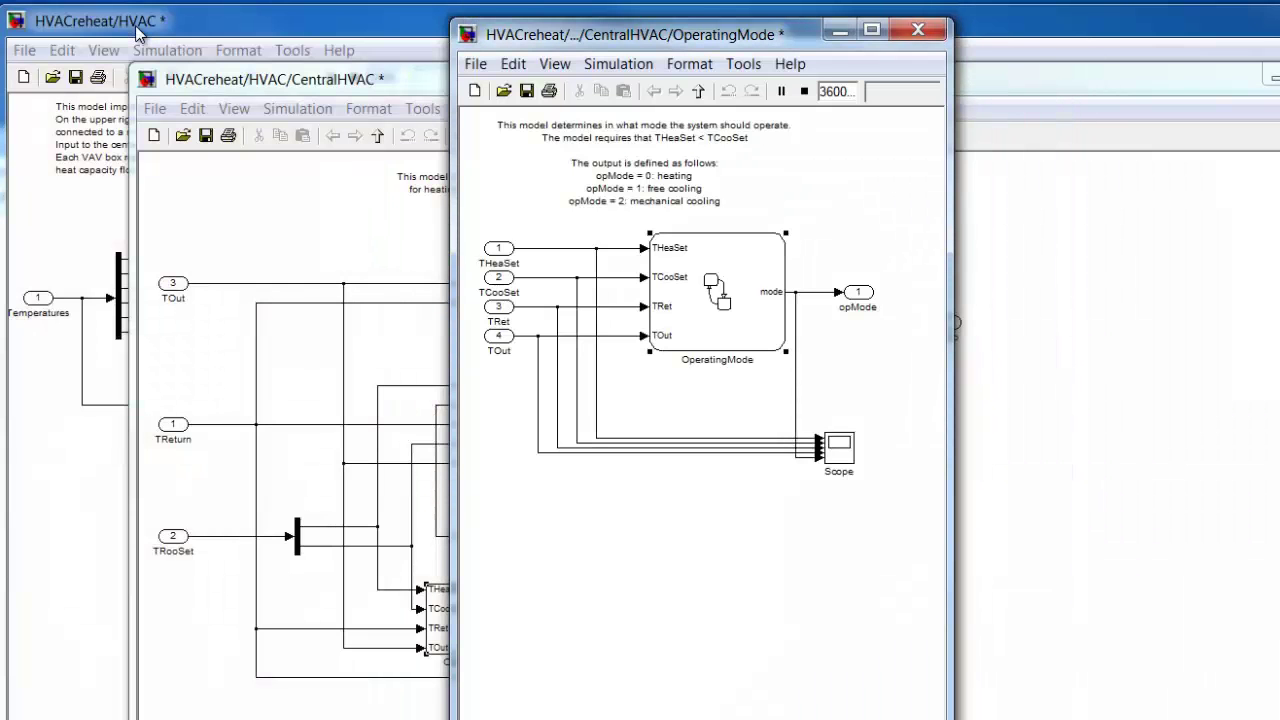
left_click(697, 92)
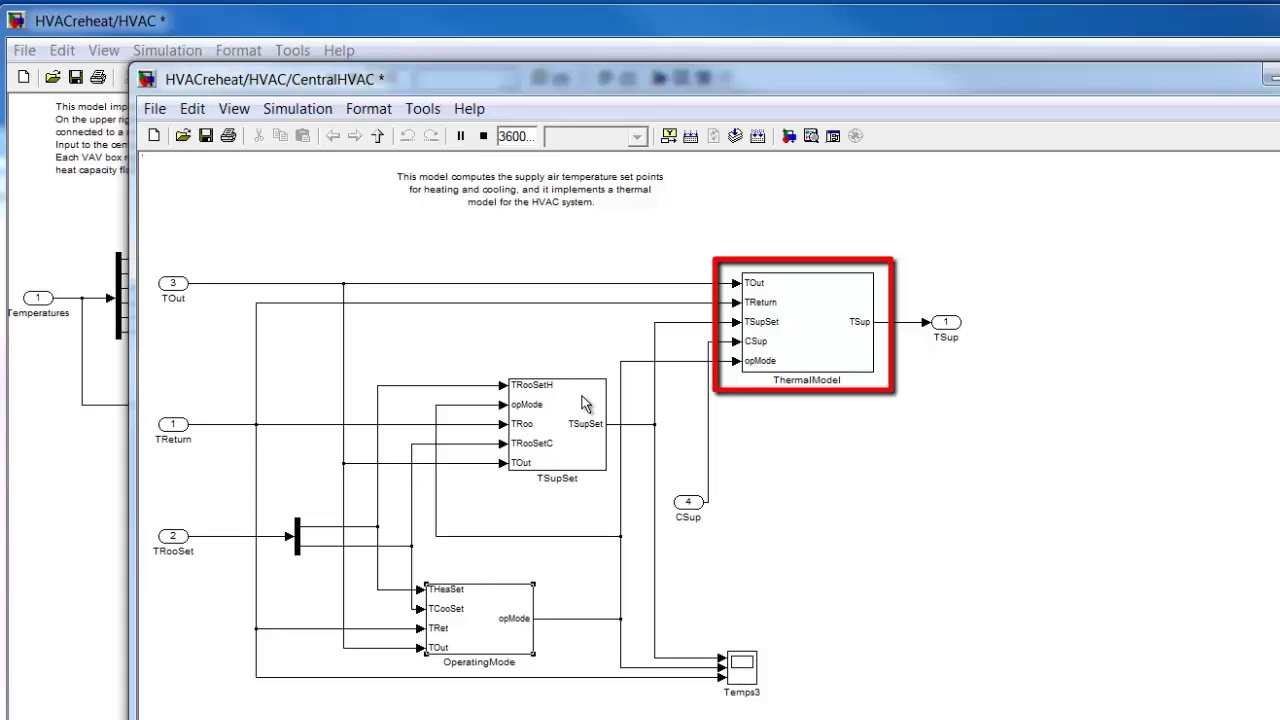
Open ThermalModel, inspect the EconomizerDamper state chart, then return to the ThermalModel diagram.
left_click(585, 403)
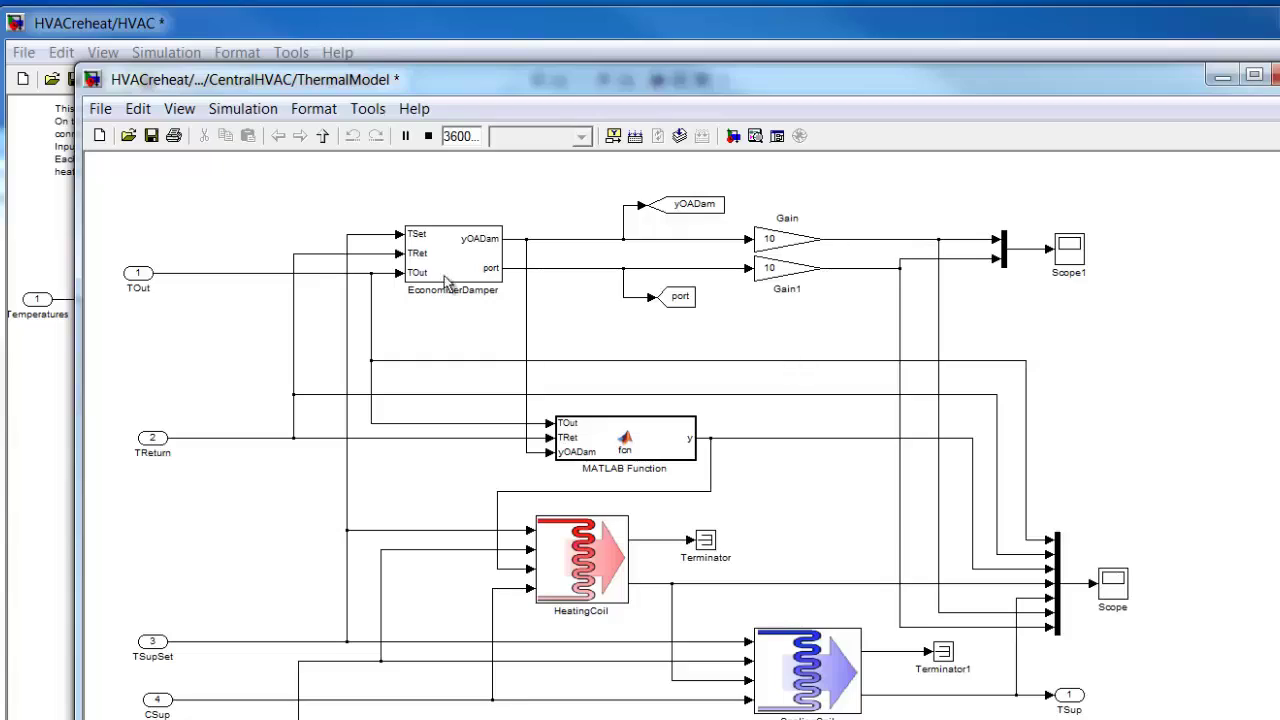
double_click(431, 251)
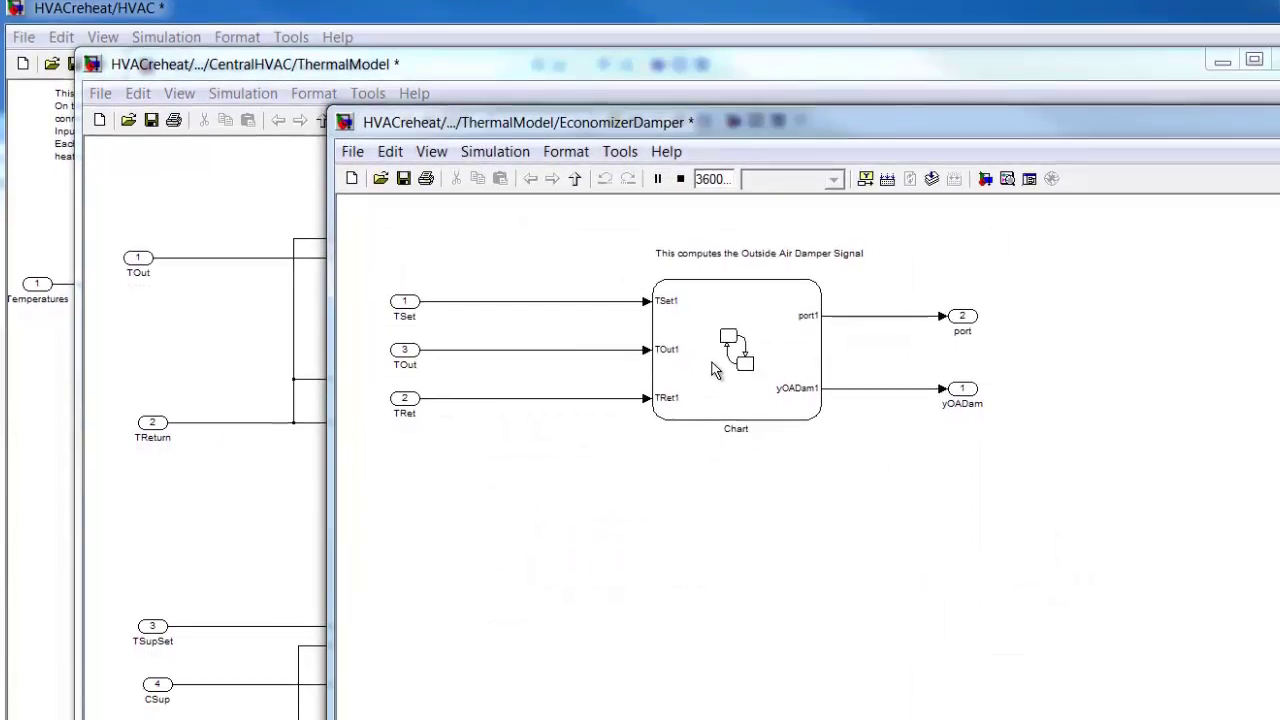
double_click(715, 370)
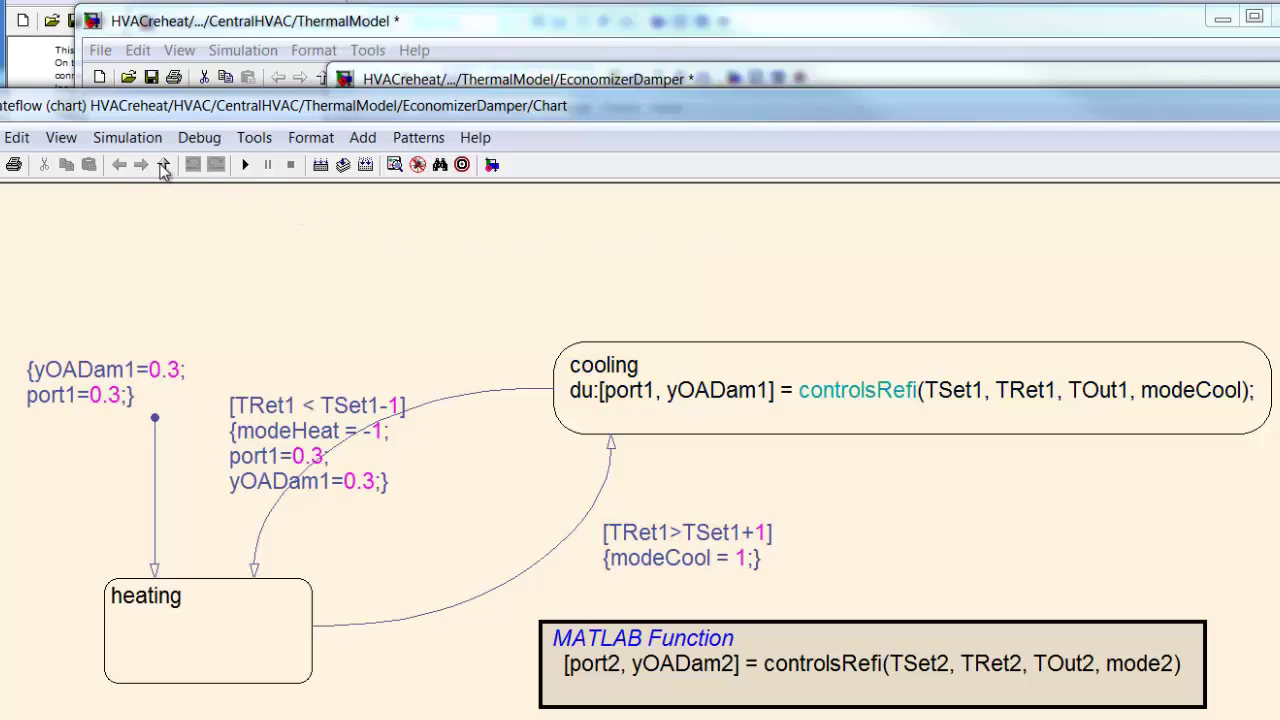
left_click(164, 164)
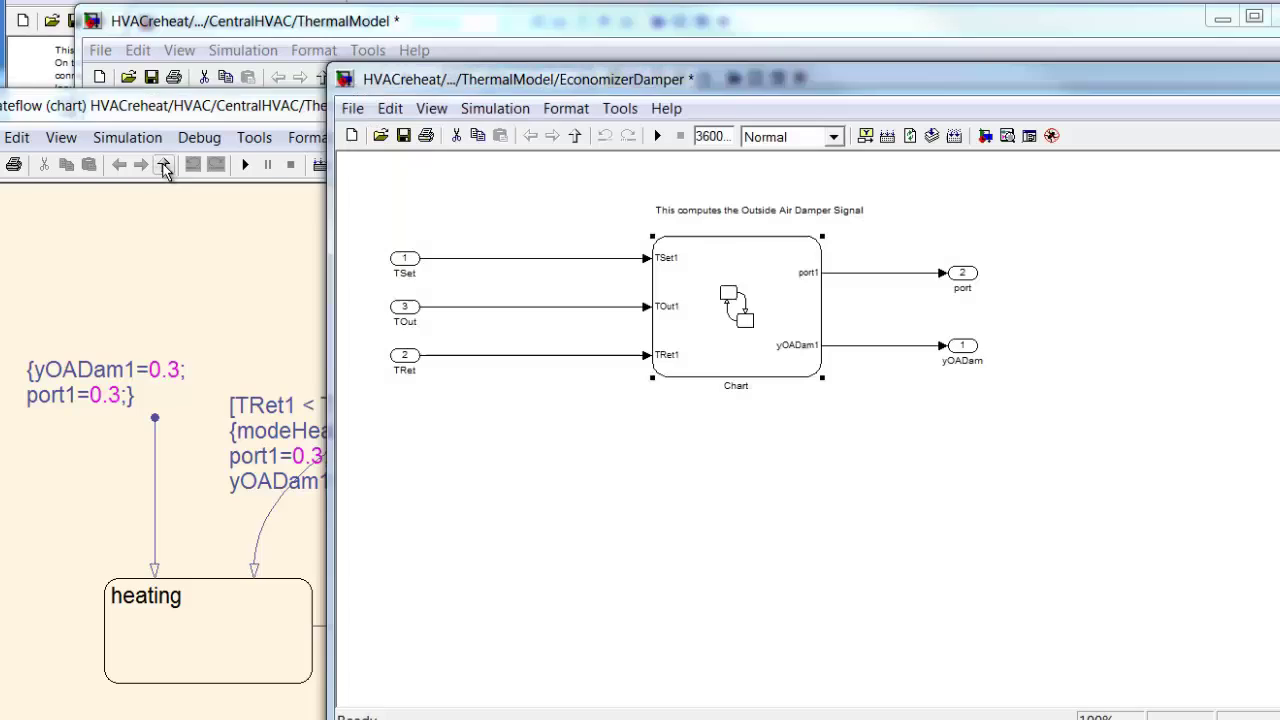
left_click(575, 136)
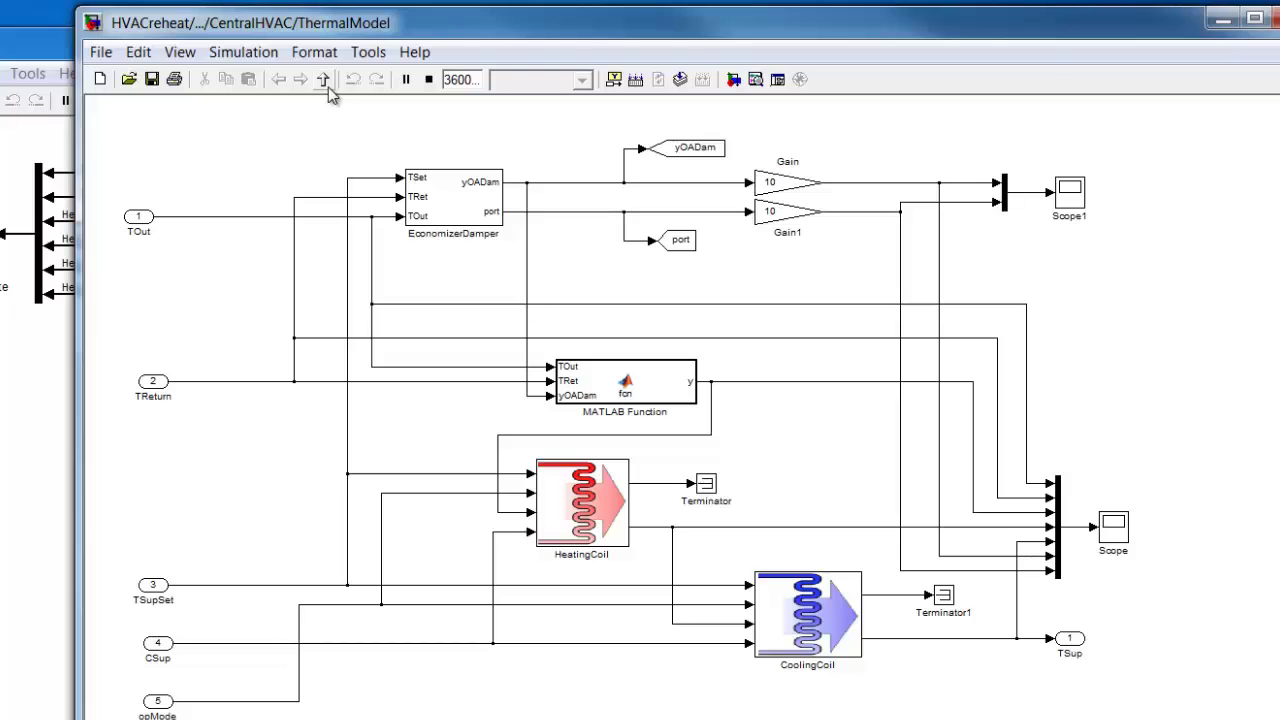
Return to the HVAC model, open VAVbox, then view VAVcore's Thermostat state chart.
left_click(323, 80)
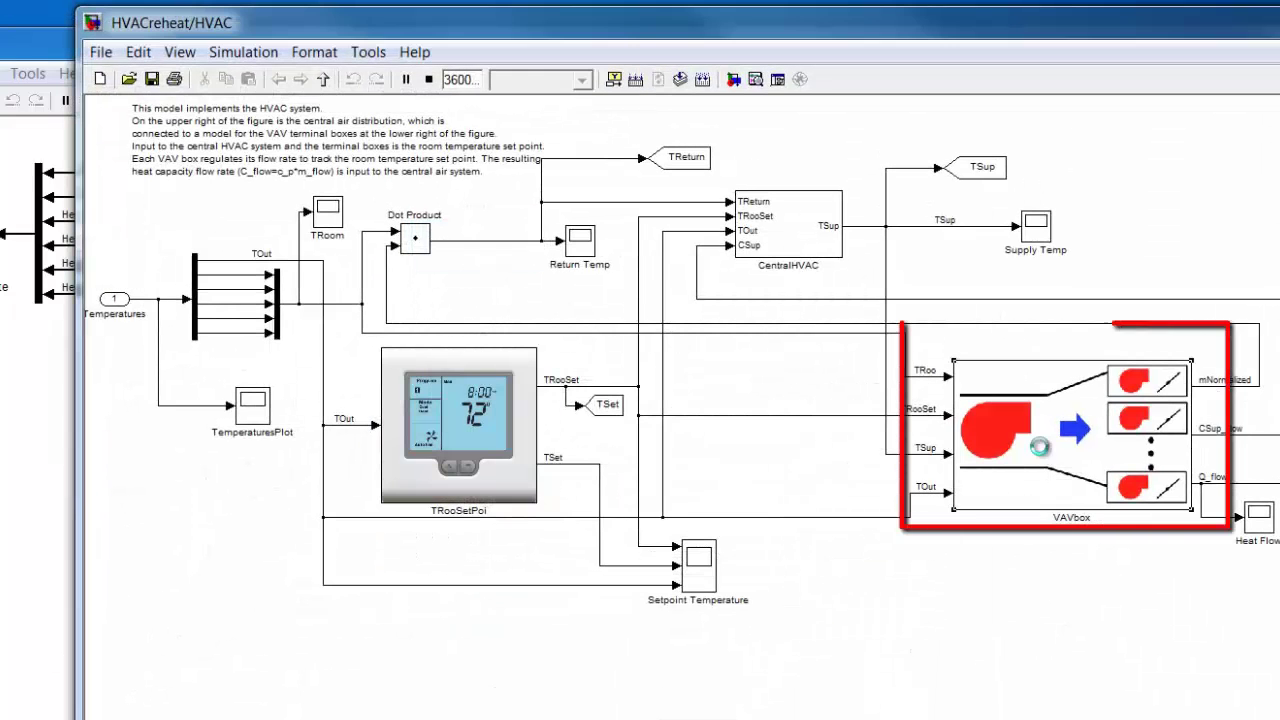
left_click(1040, 447)
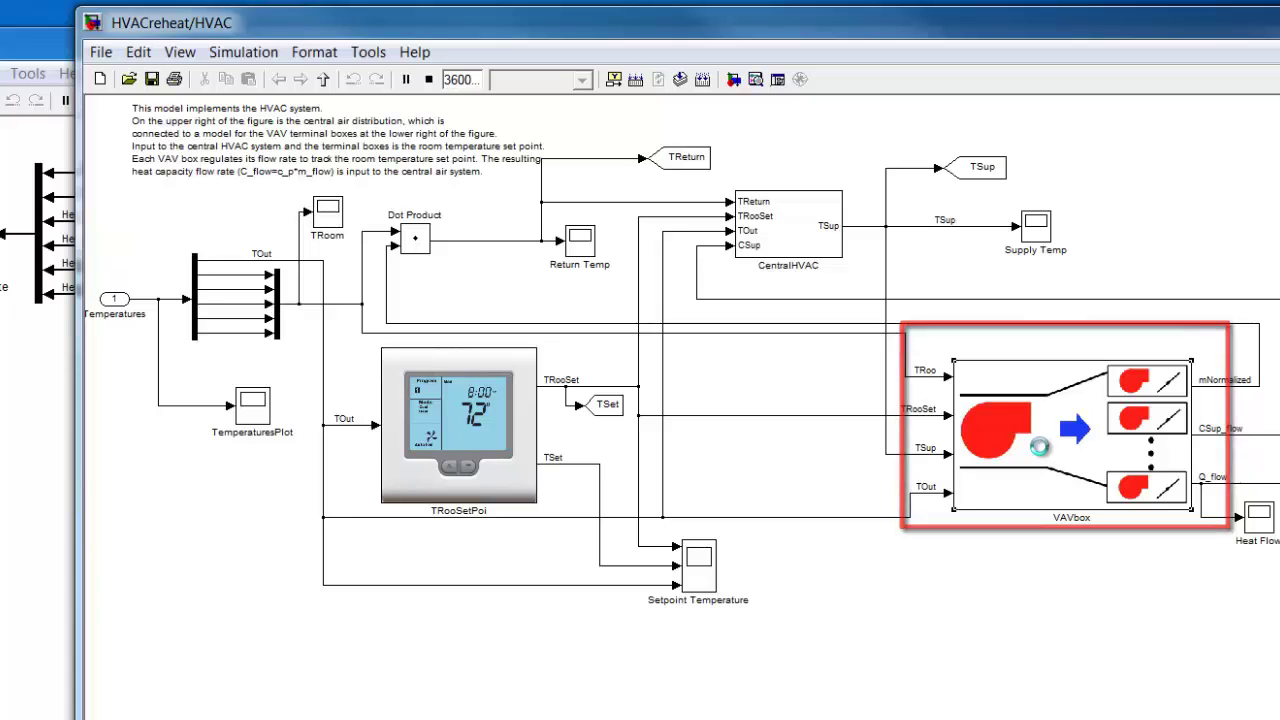
double_click(1040, 447)
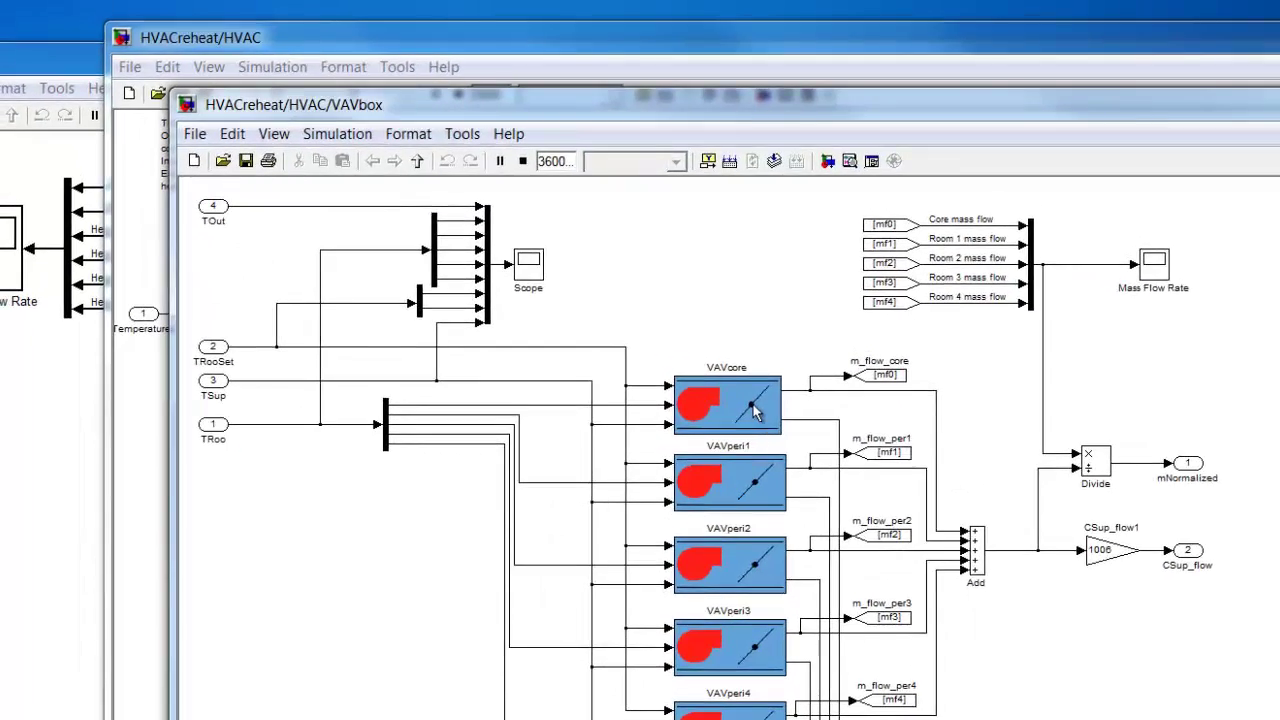
double_click(753, 410)
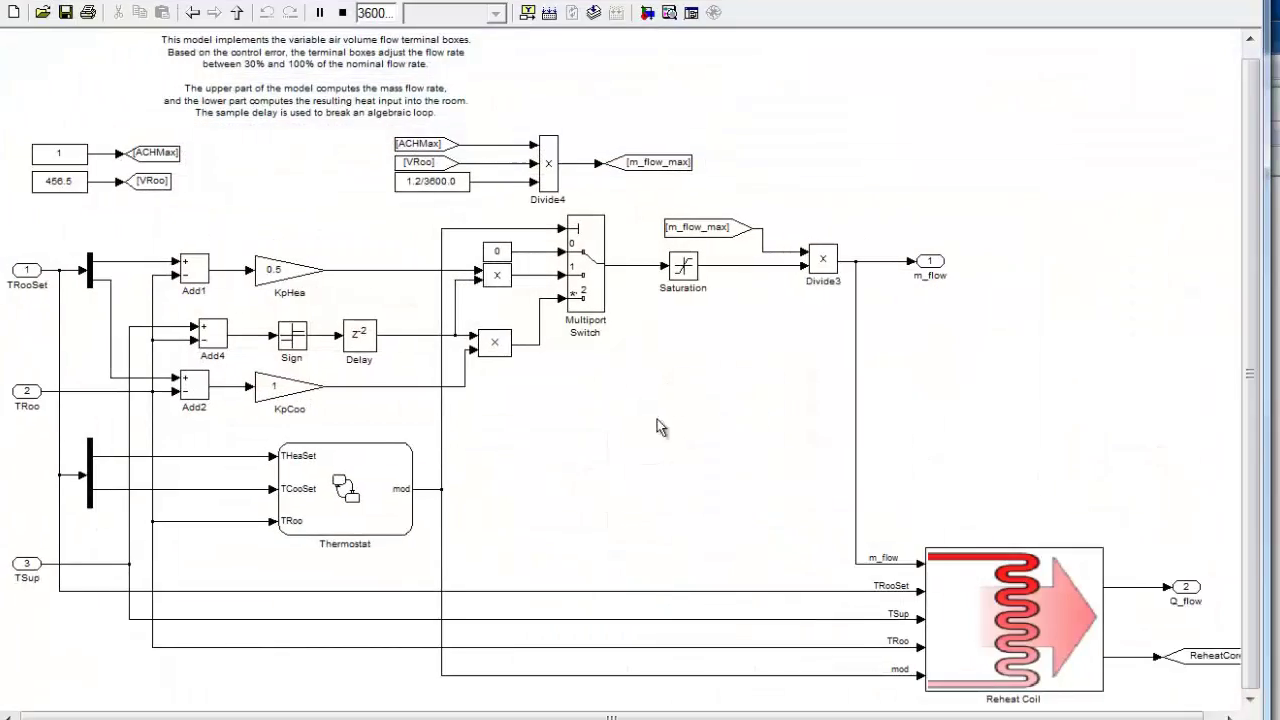
left_click(362, 490)
double_click(453, 483)
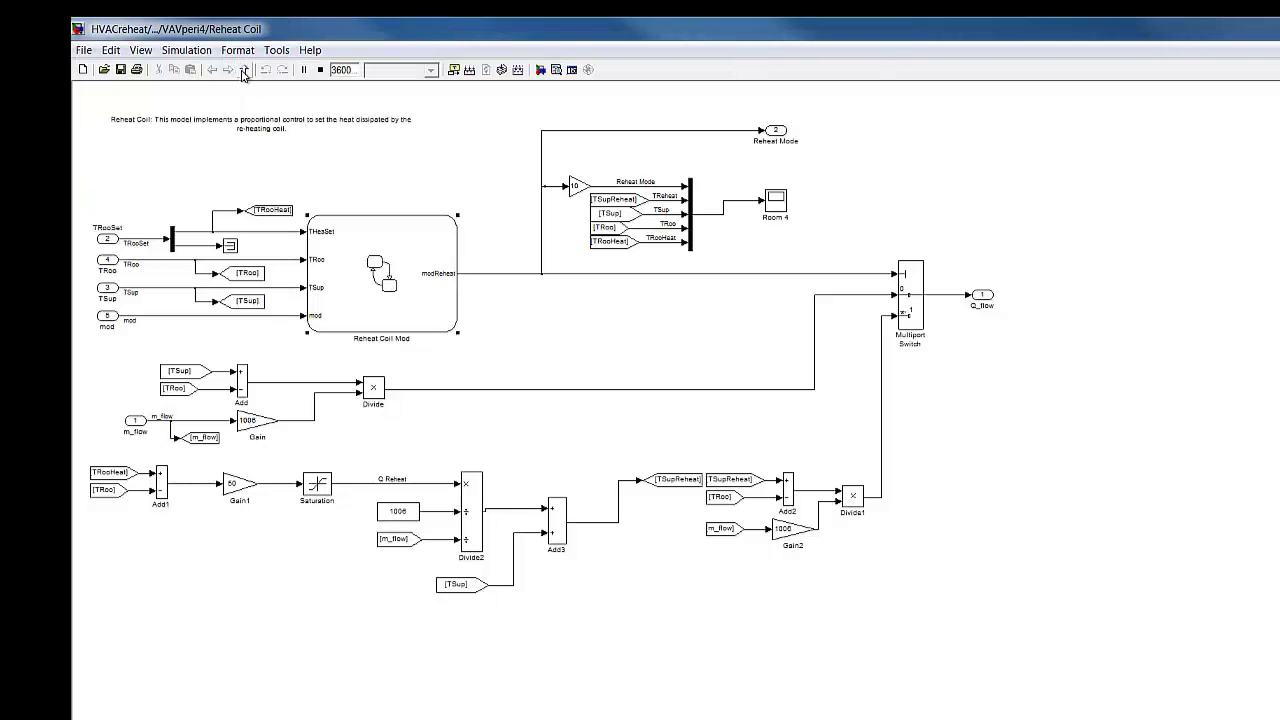
Navigate up from VAVperi4 through VAVbox and HVAC to the top-level HVACreheat model.
left_click(244, 69)
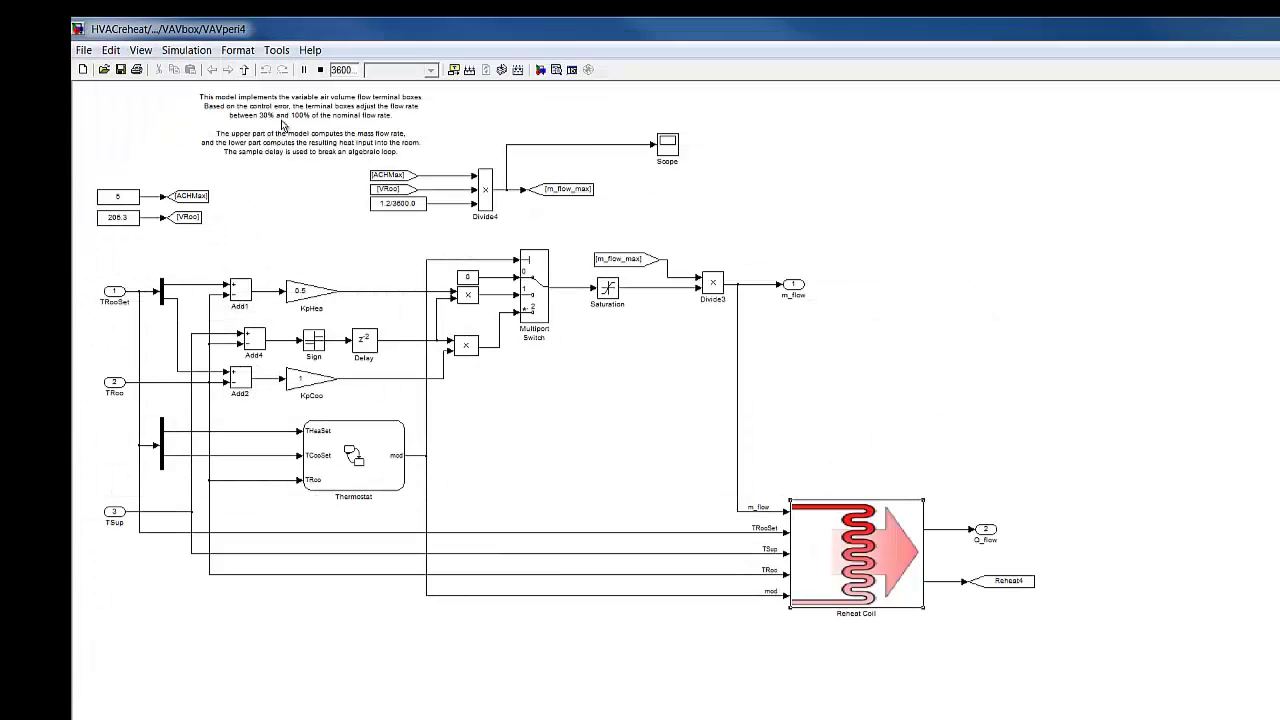
left_click(244, 69)
left_click(582, 227)
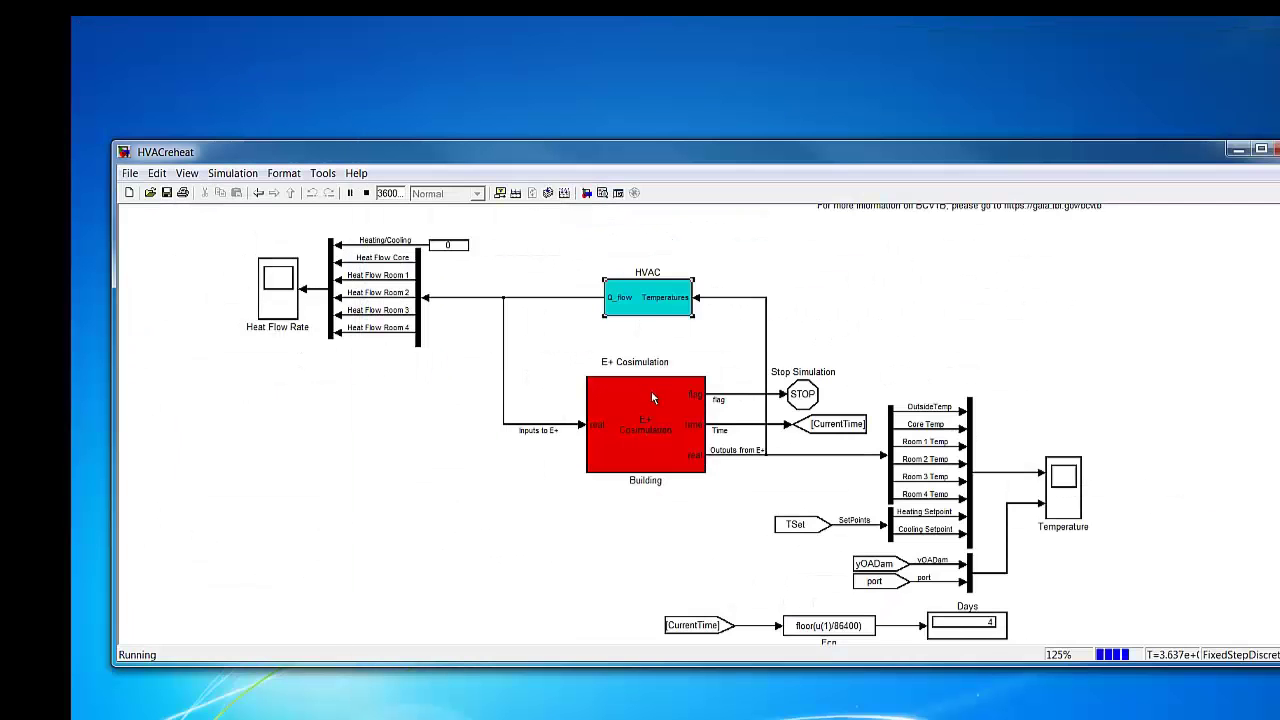
double_click(1063, 502)
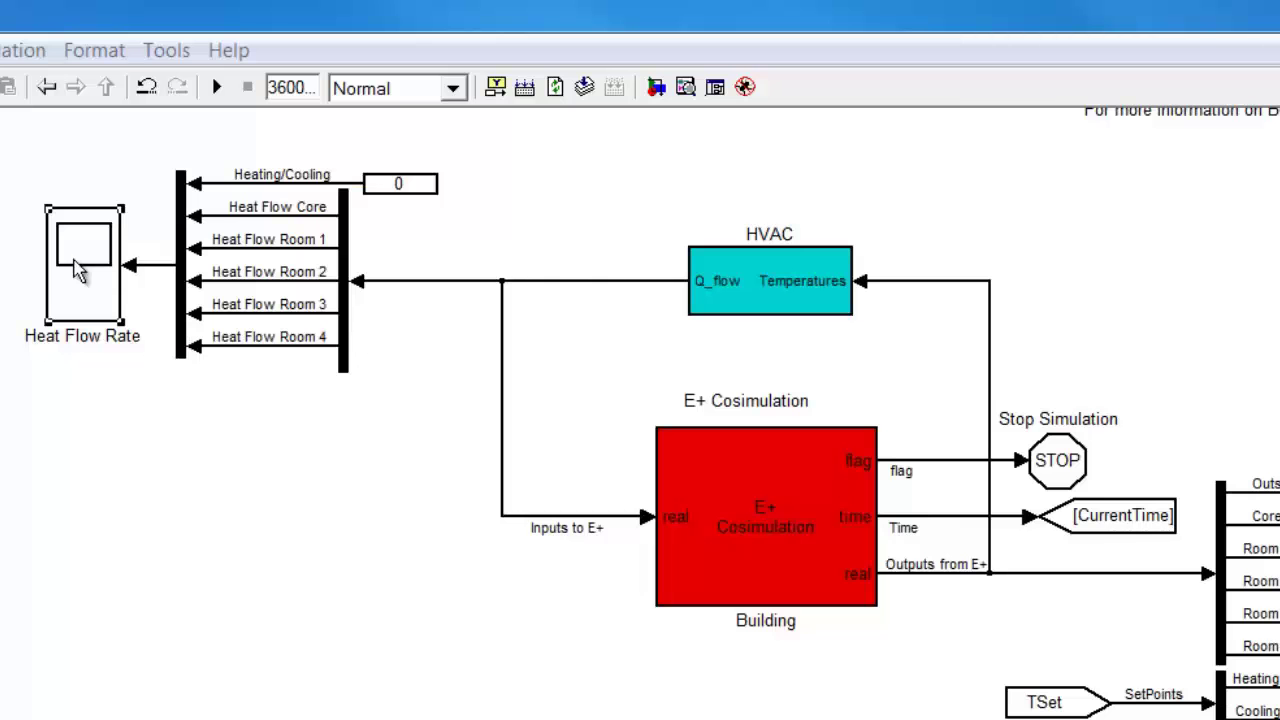
Open the Heat Flow Rate scope to view the room heat flow results.
double_click(80, 270)
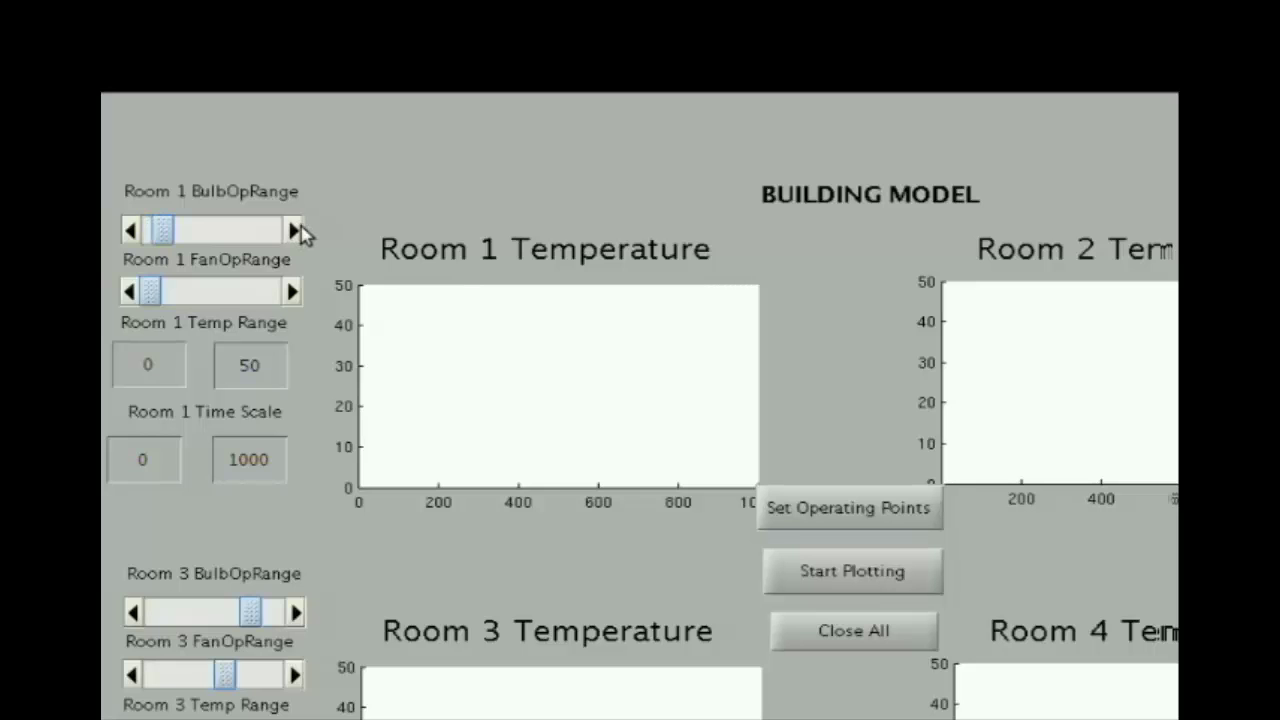
Slide Room 1's BulbOpRange and FanOpRange higher and apply them with Set Operating Points.
left_click(295, 231)
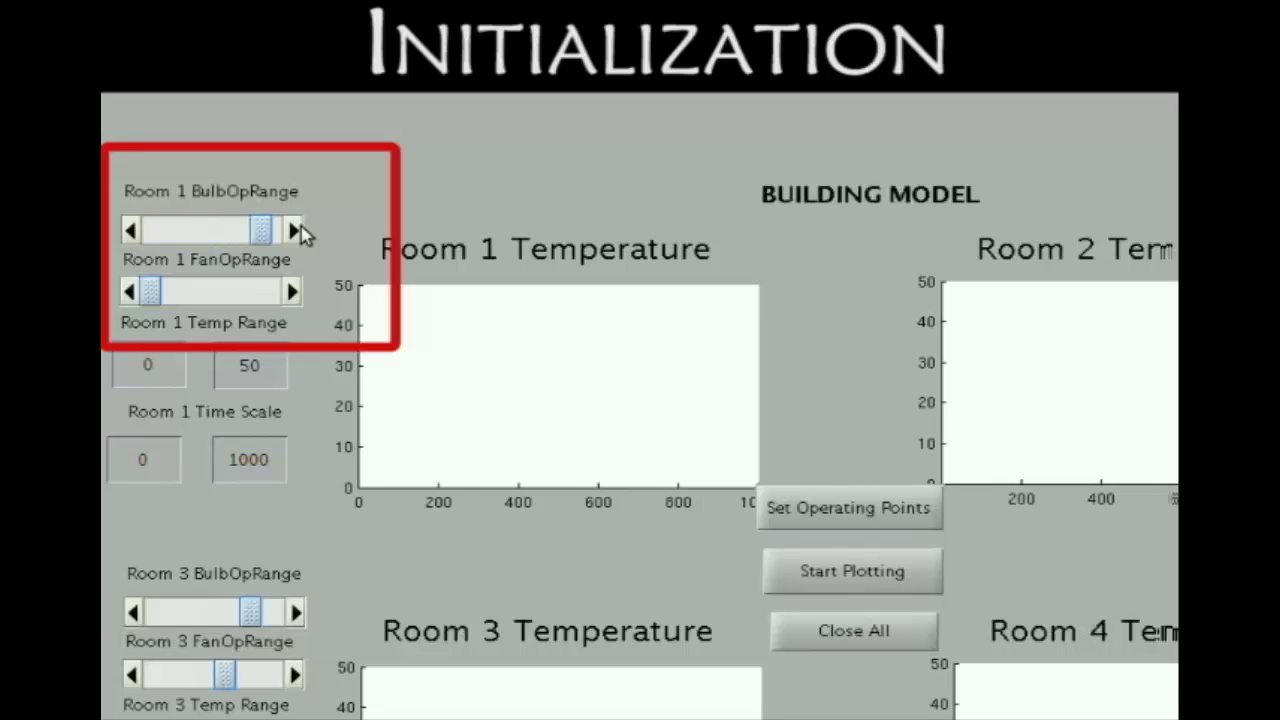
left_click(293, 291)
left_click(293, 291)
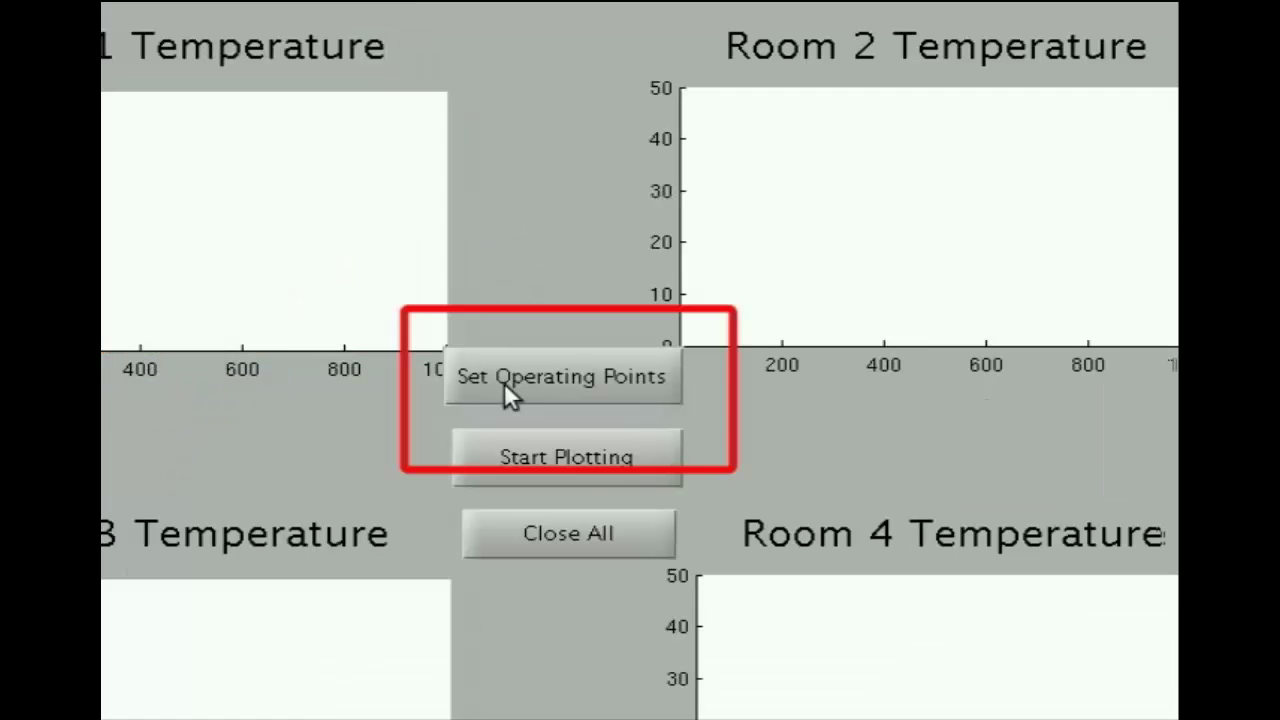
left_click(806, 512)
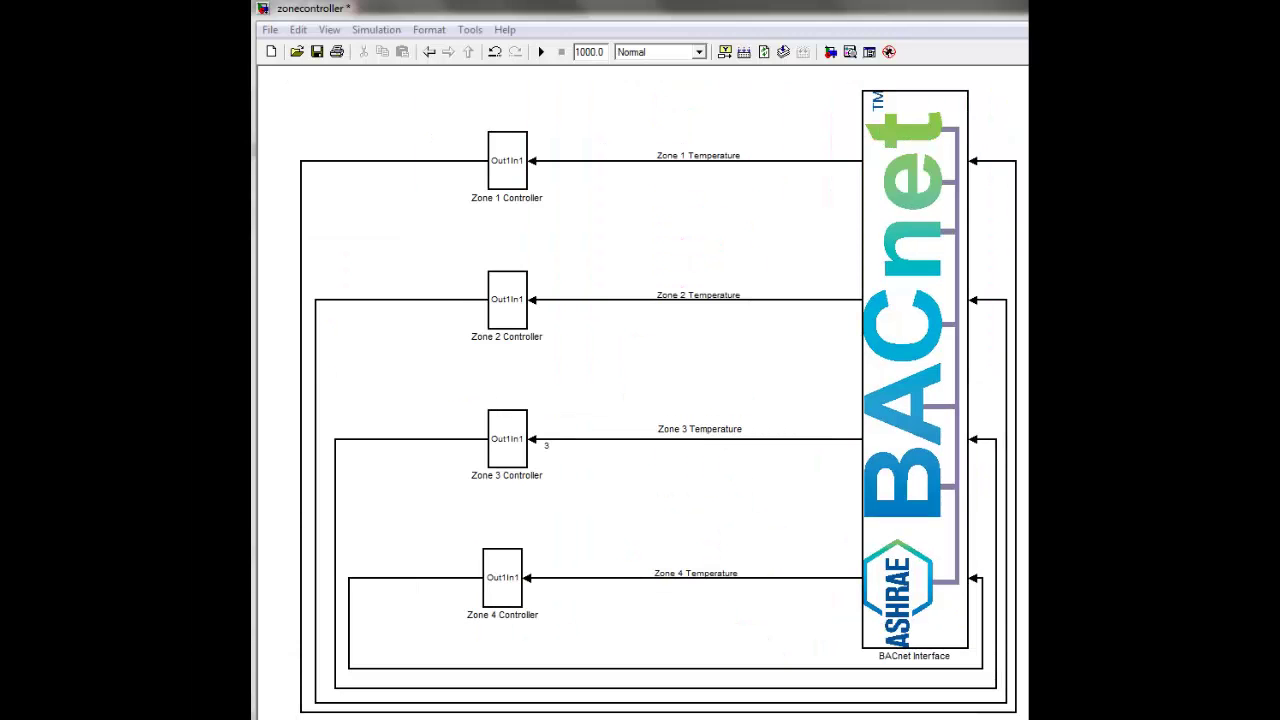
Open the Zone 1 Controller to see its <=28 lower and >=30 upper thresholds.
double_click(507, 166)
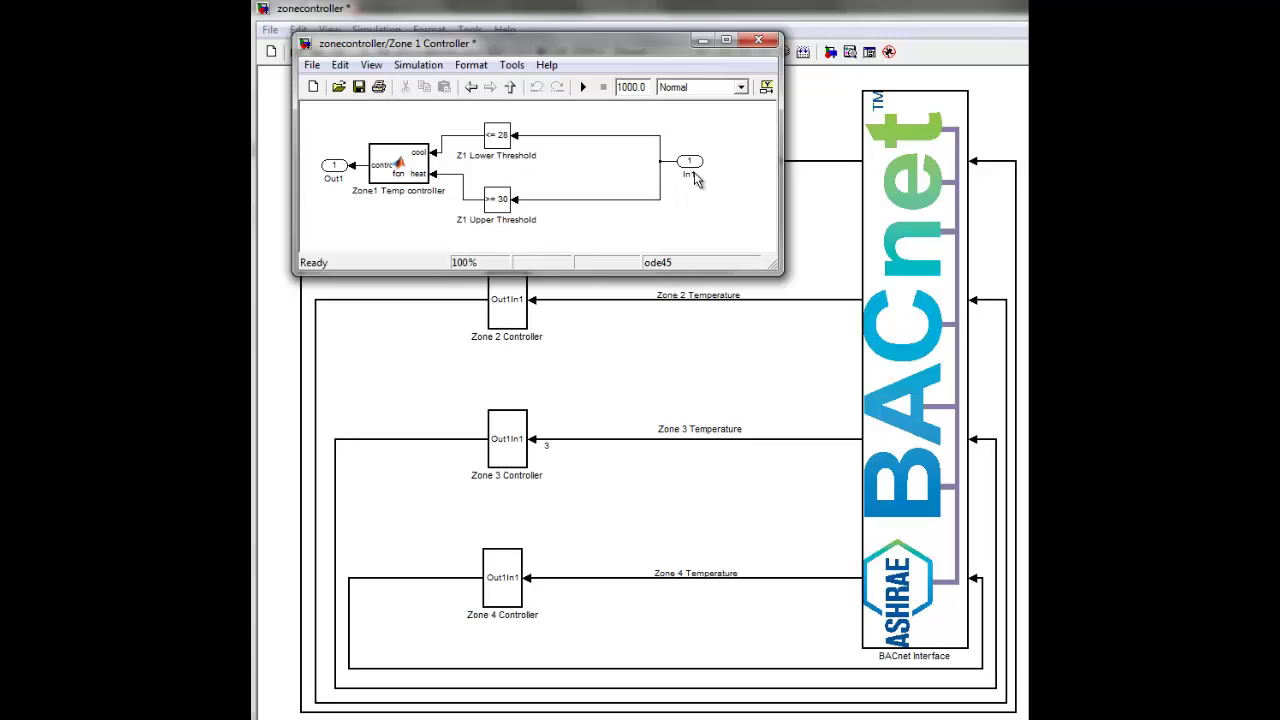